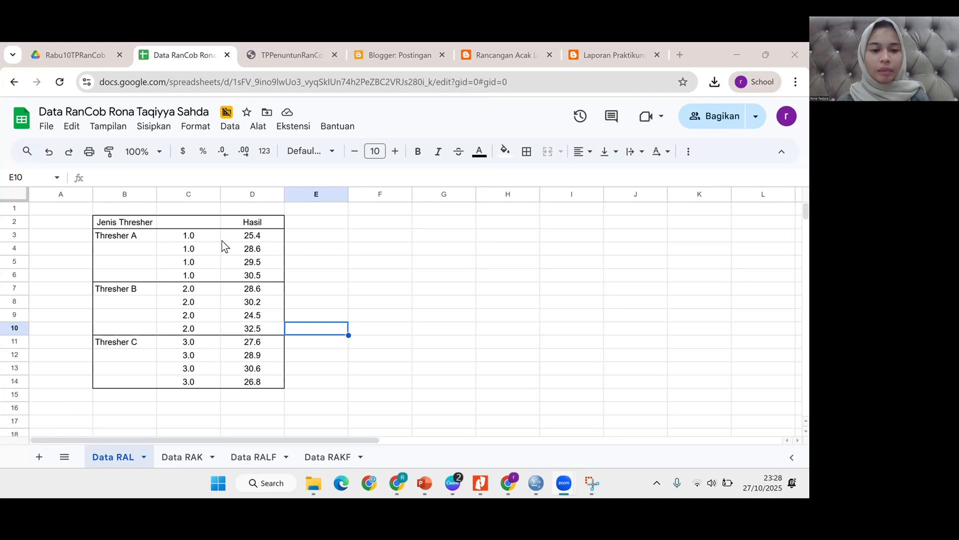
Switch to SPSS Statistics and review the decimals and labels defined for the Perlakuan, Ulangan and Hasil variables
{"action": "left_click", "coordinate": [534, 483]}
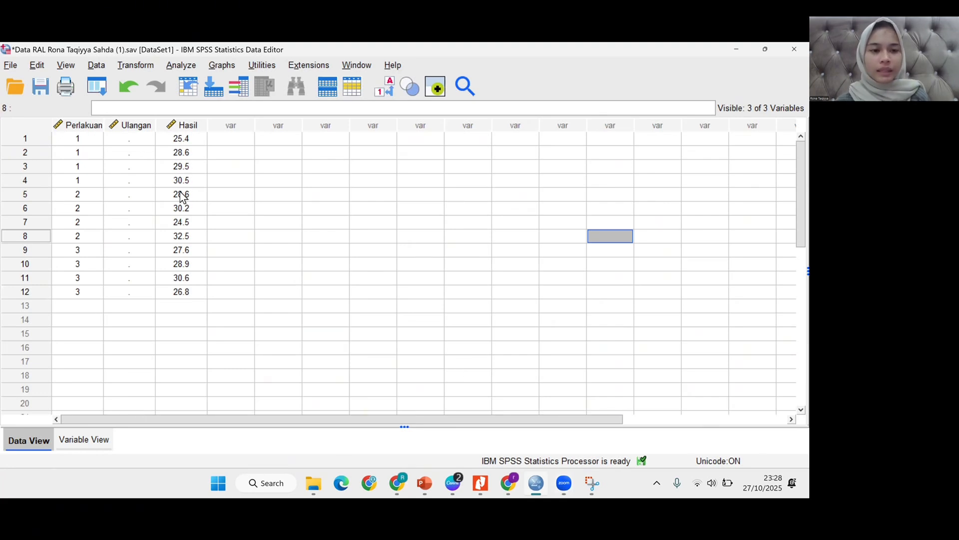
{"action": "left_click", "coordinate": [106, 436]}
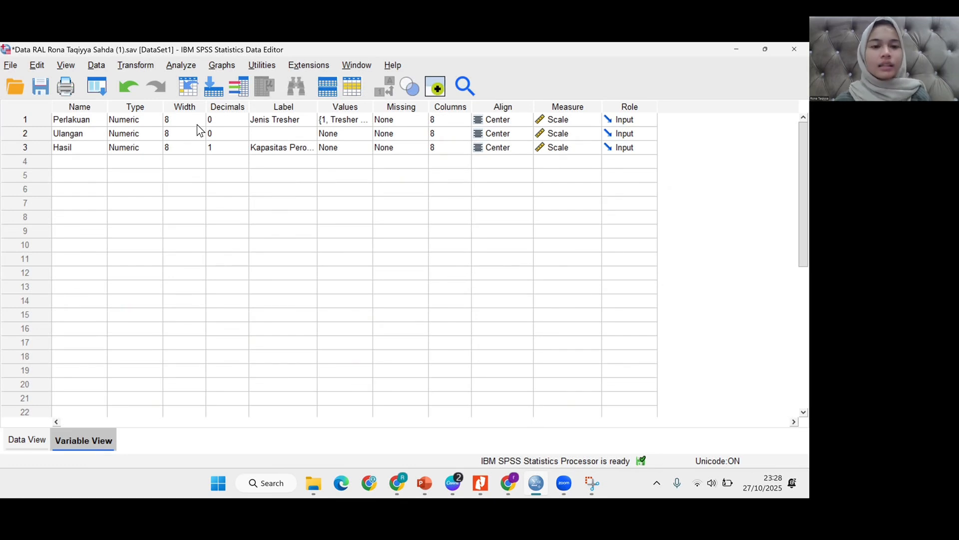
{"action": "left_click", "coordinate": [232, 120]}
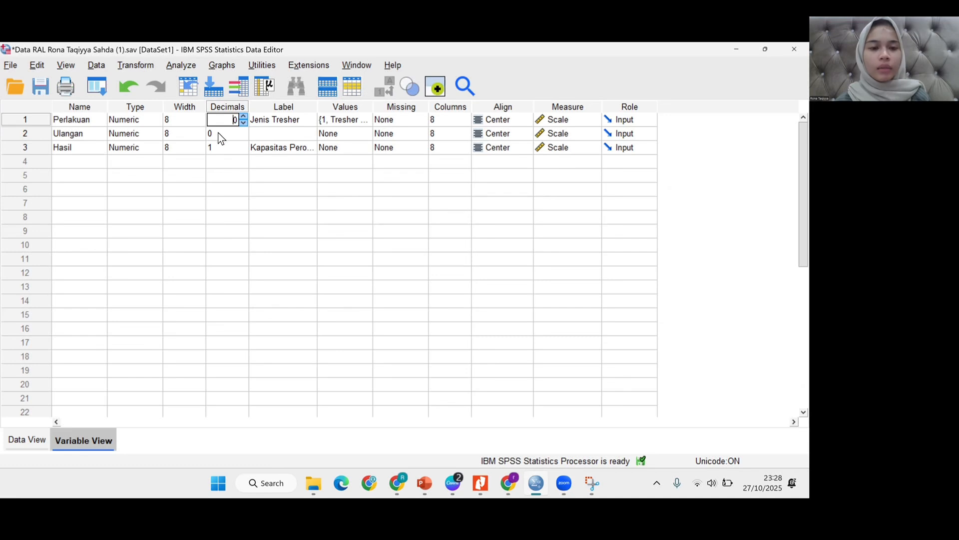
{"action": "left_click", "coordinate": [220, 134]}
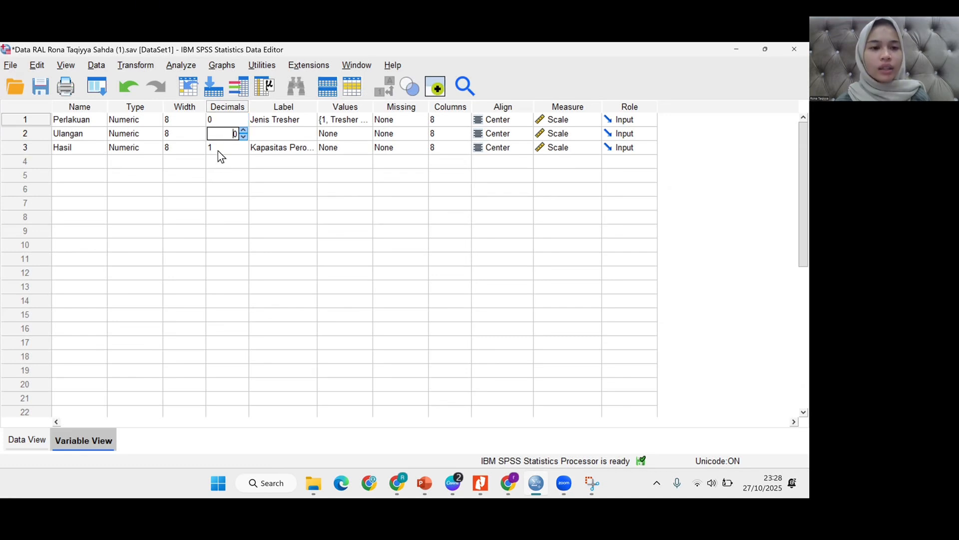
{"action": "left_click", "coordinate": [218, 149]}
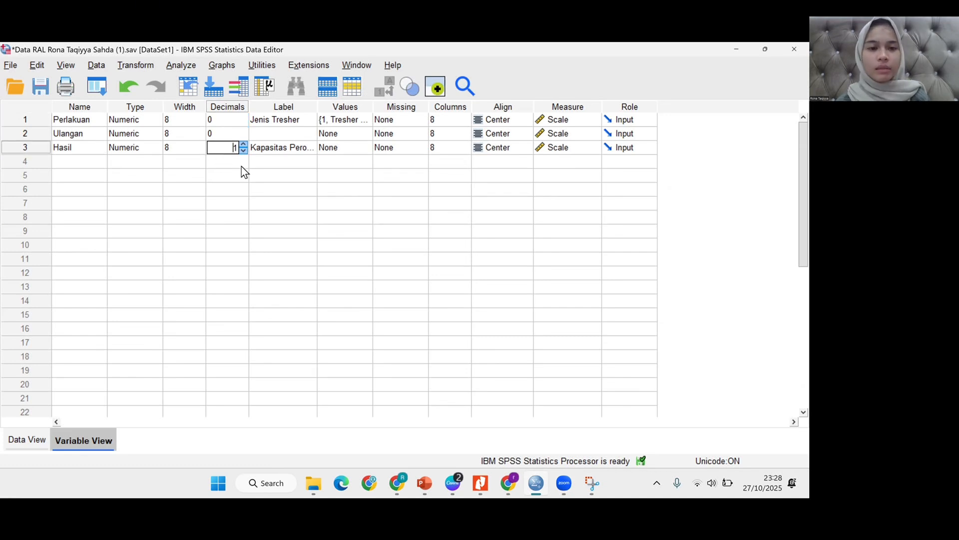
{"action": "left_click", "coordinate": [275, 122]}
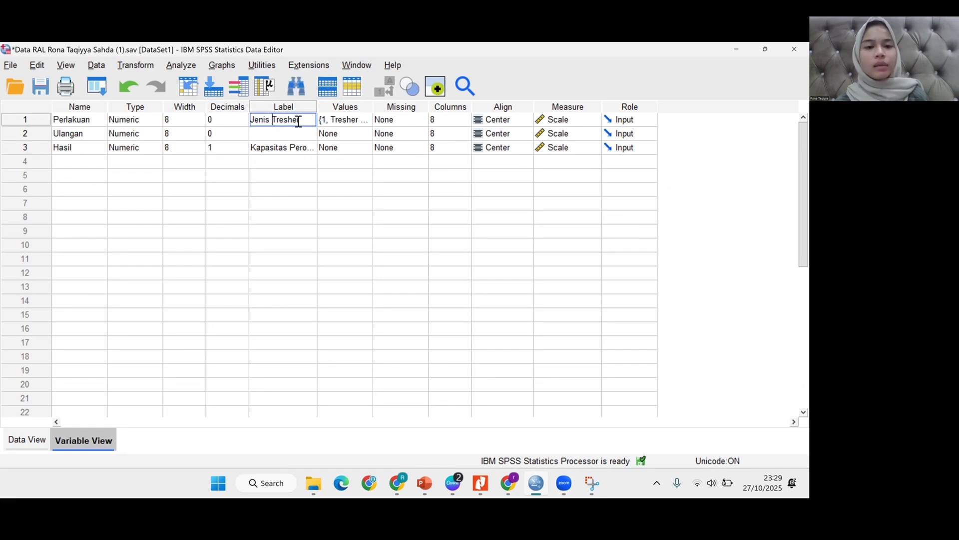
{"action": "left_click", "coordinate": [300, 153]}
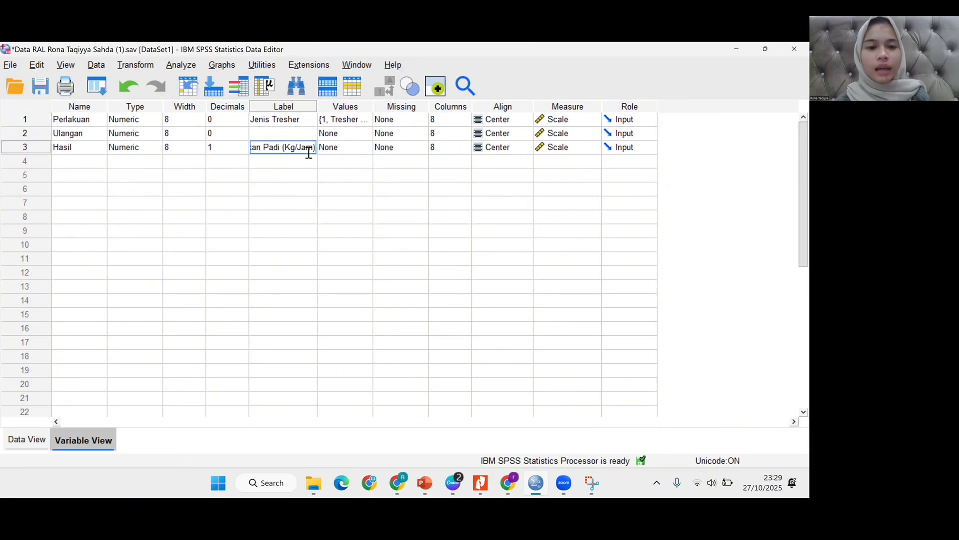
{"action": "left_click", "coordinate": [282, 130]}
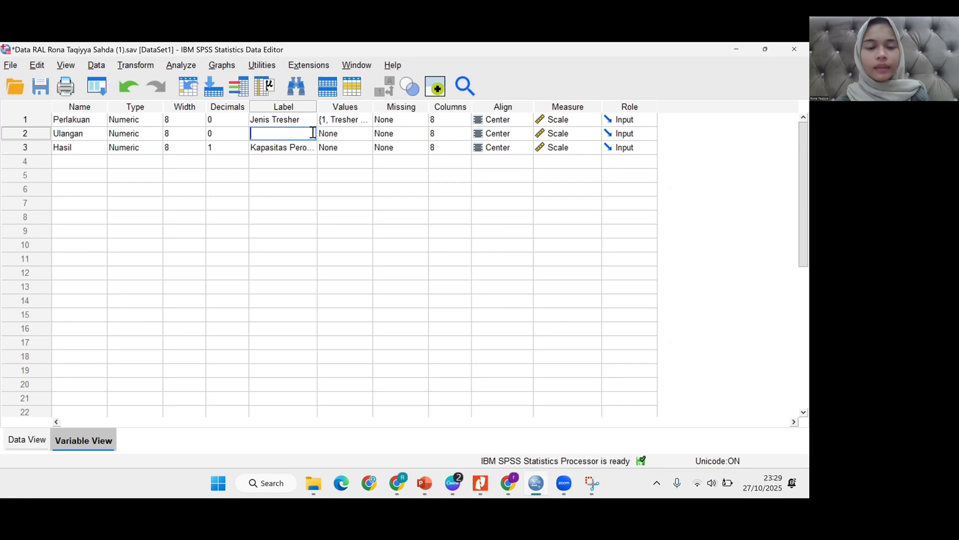
Review each of the value labels defined for the Perlakuan variable
{"action": "left_click", "coordinate": [340, 123]}
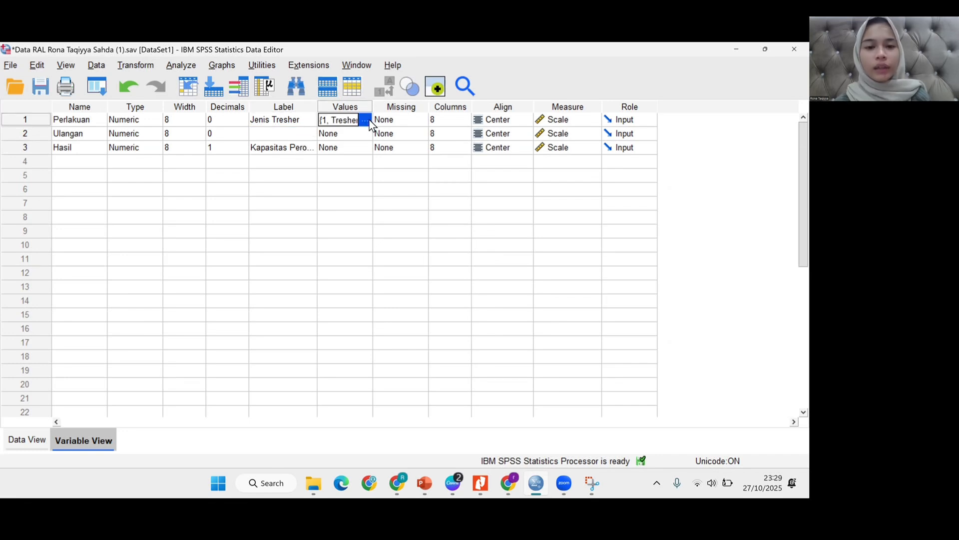
{"action": "left_click", "coordinate": [366, 120]}
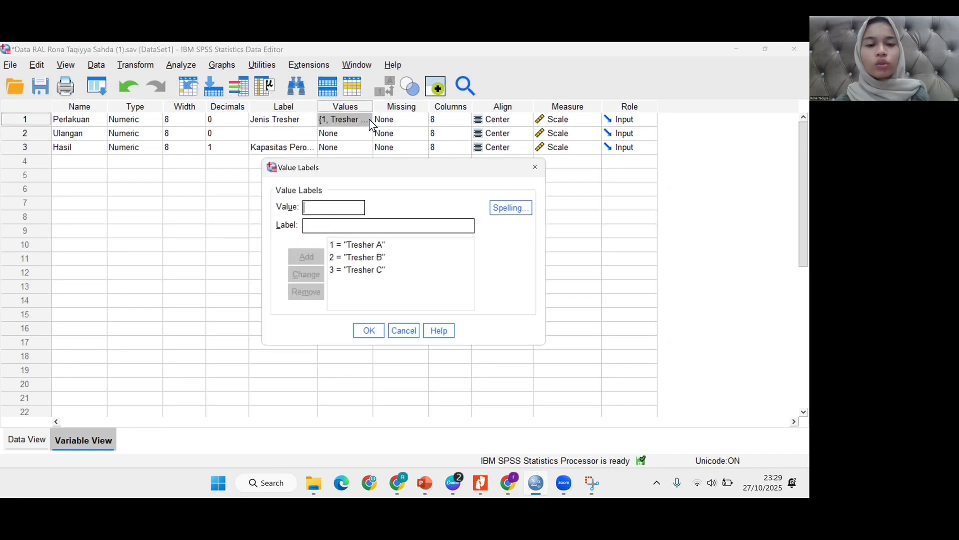
{"action": "left_click", "coordinate": [363, 245]}
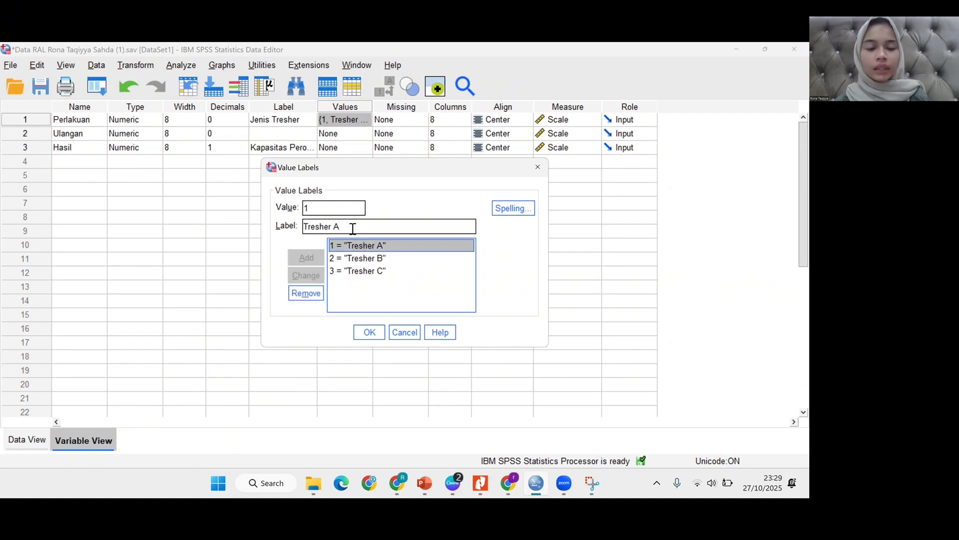
{"action": "left_click", "coordinate": [358, 257]}
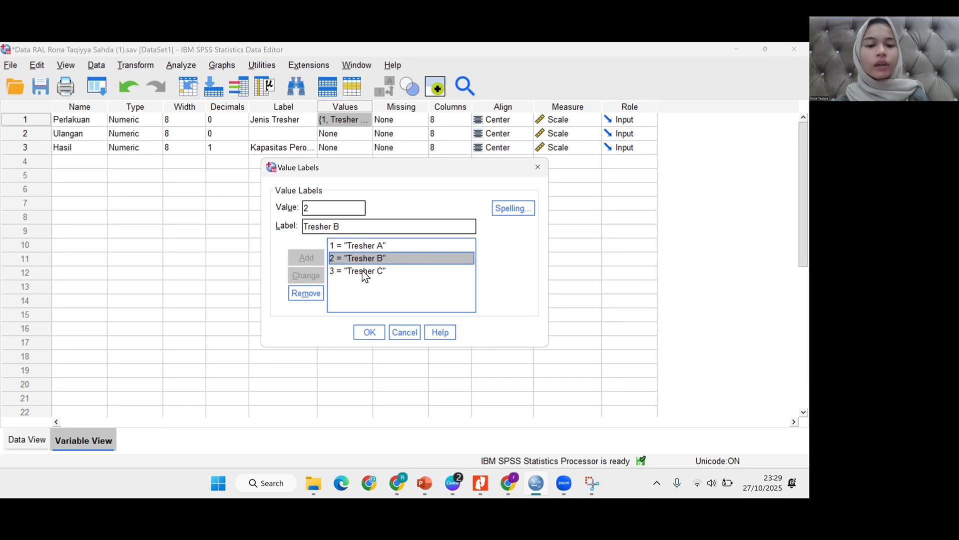
{"action": "left_click", "coordinate": [361, 270]}
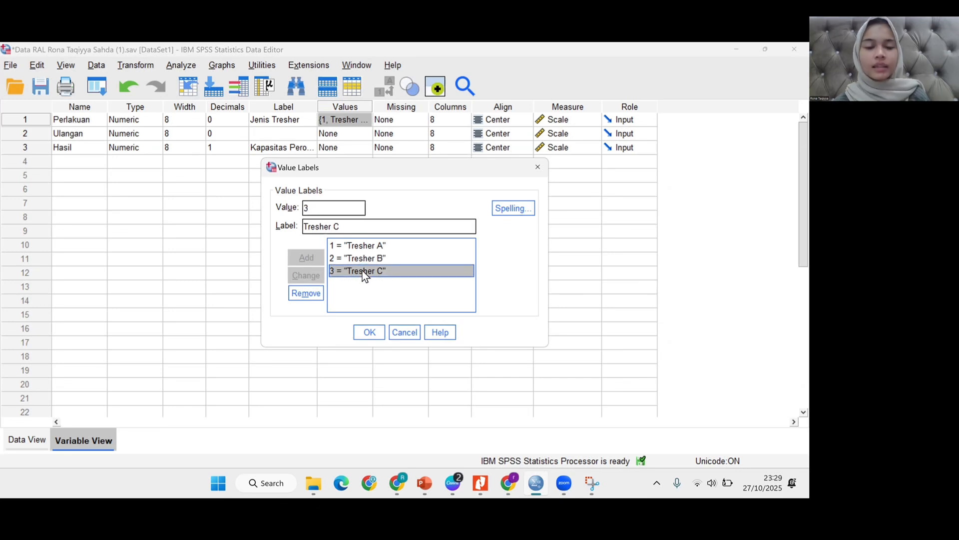
{"action": "left_click", "coordinate": [373, 332]}
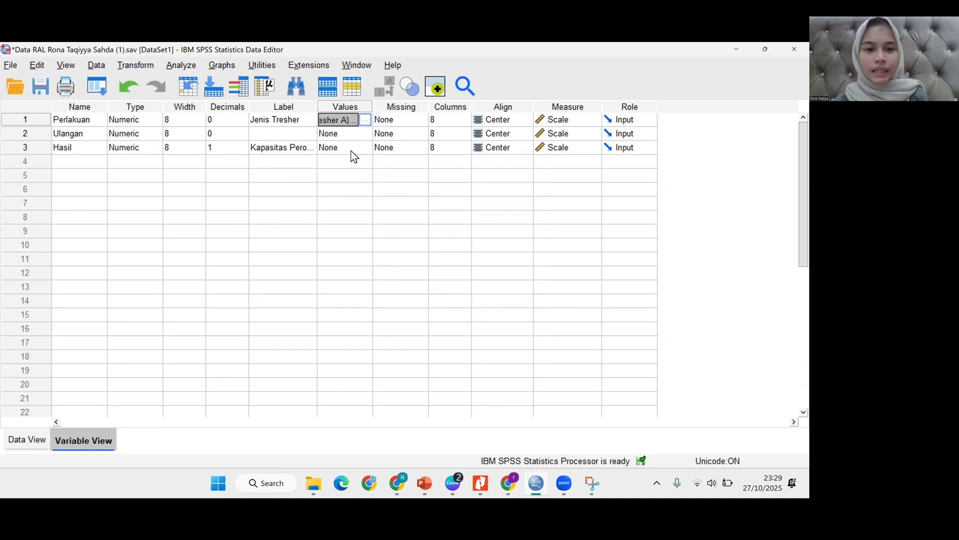
{"action": "left_click", "coordinate": [351, 151]}
{"action": "left_click", "coordinate": [352, 168]}
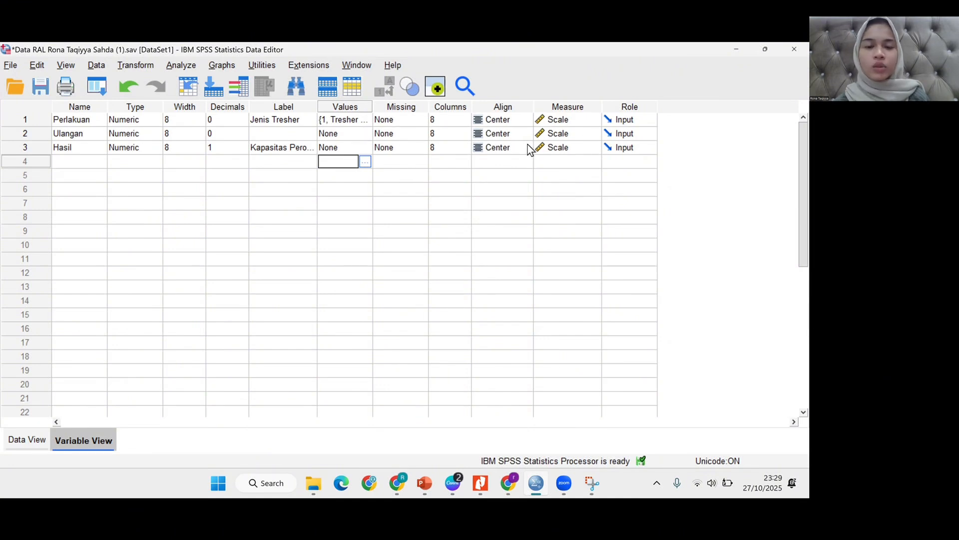
Return to the data and briefly display the Perlakuan codes as value labels before restoring the numeric codes
{"action": "left_click", "coordinate": [44, 435]}
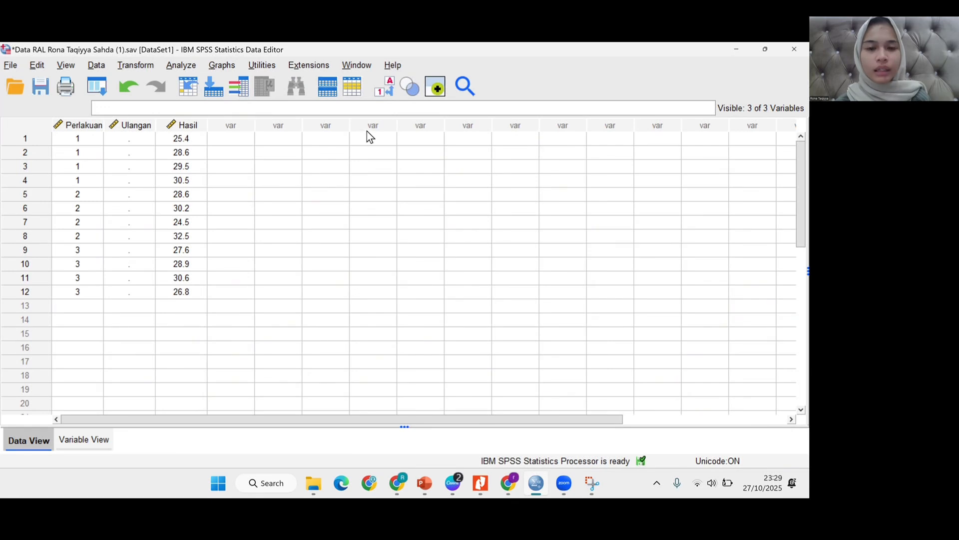
{"action": "left_click", "coordinate": [387, 92]}
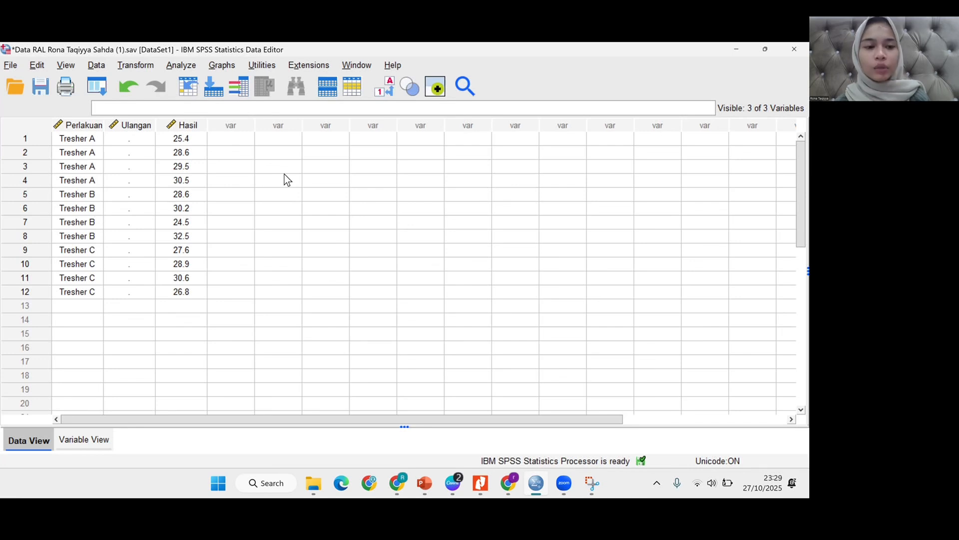
{"action": "left_click", "coordinate": [382, 91]}
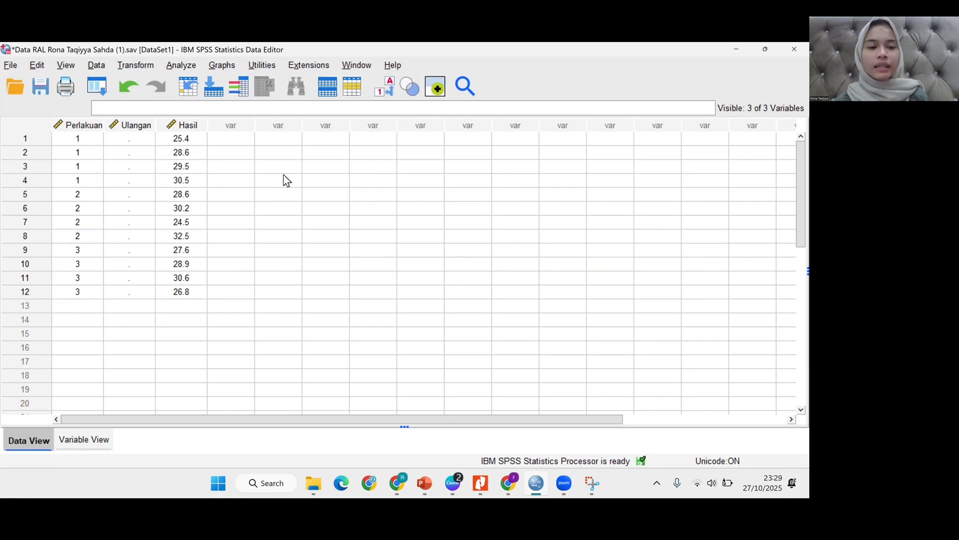
Start a General Linear Model Univariate analysis with Hasil as the dependent variable and Perlakuan (Jenis Tresher) as the fixed factor
{"action": "left_click", "coordinate": [185, 66]}
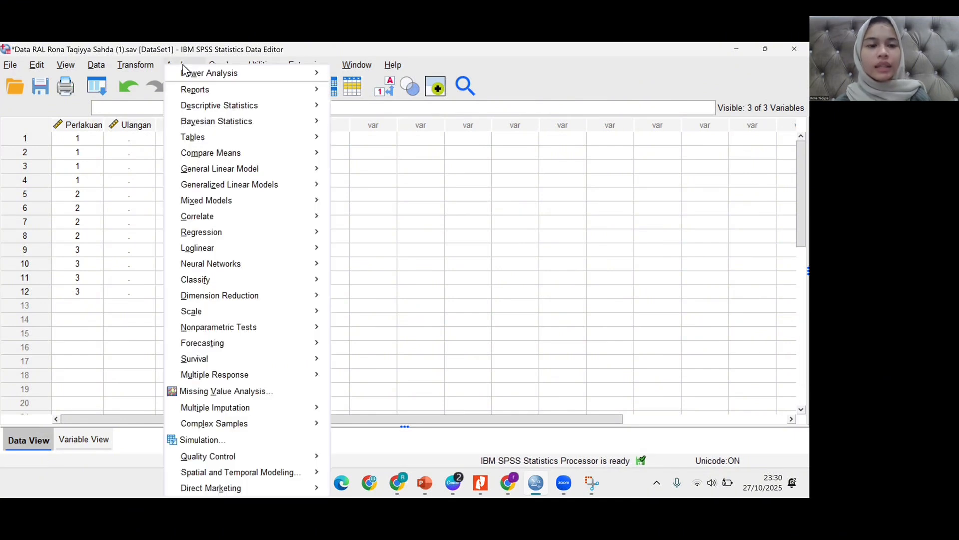
{"action": "mouse_move", "coordinate": [270, 172]}
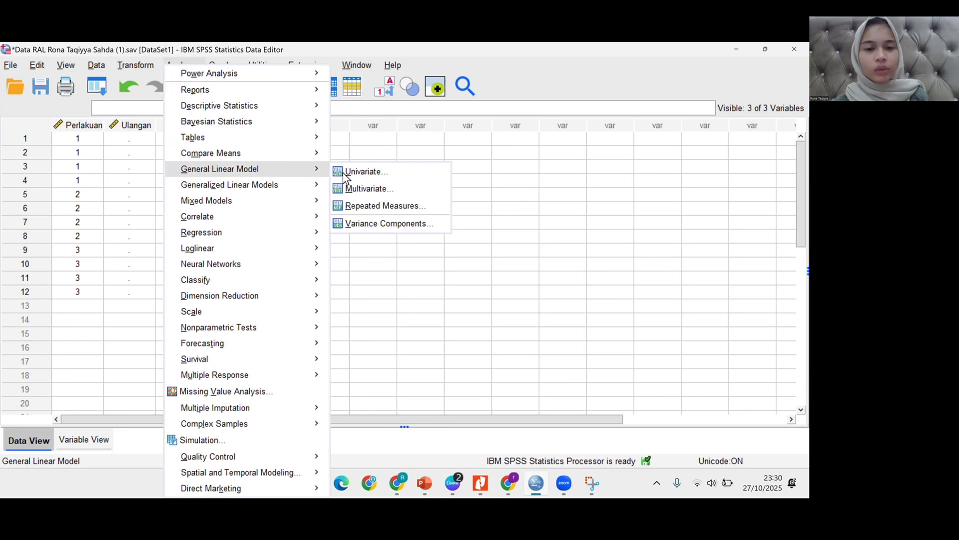
{"action": "left_click", "coordinate": [361, 172]}
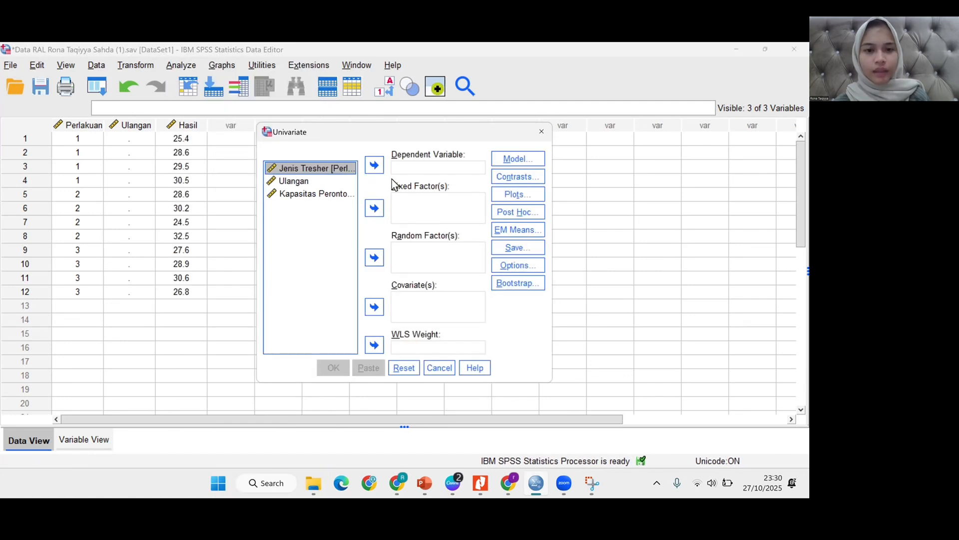
{"action": "left_click", "coordinate": [405, 170]}
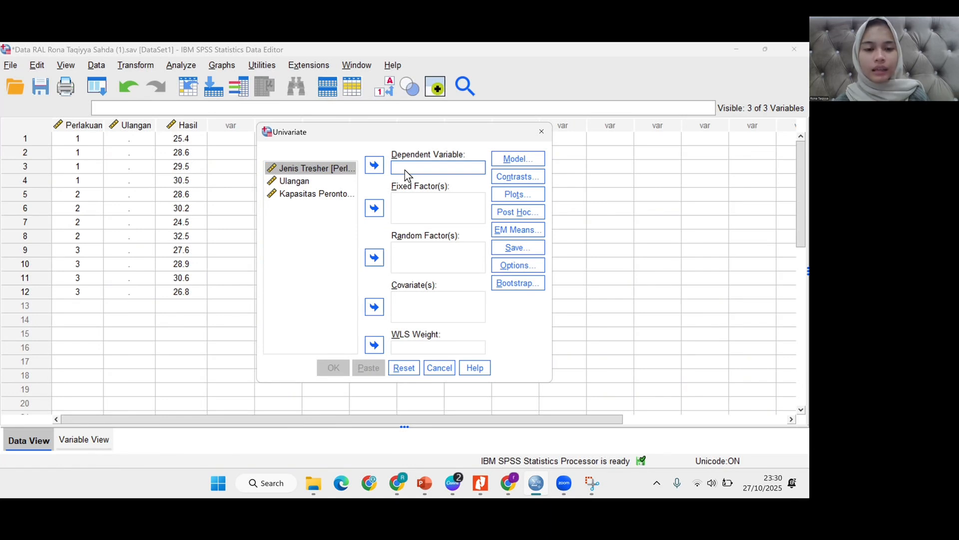
{"action": "left_click", "coordinate": [344, 199]}
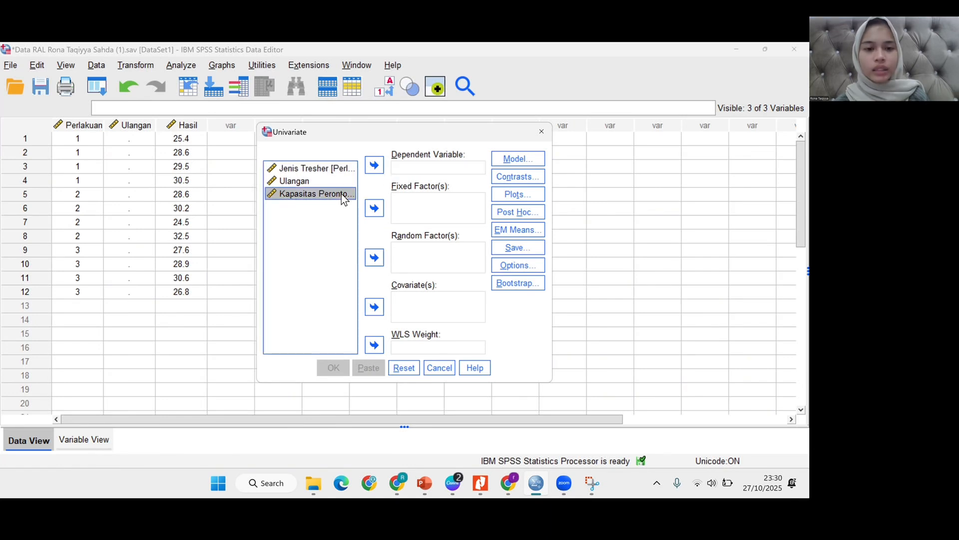
{"action": "left_click", "coordinate": [372, 167]}
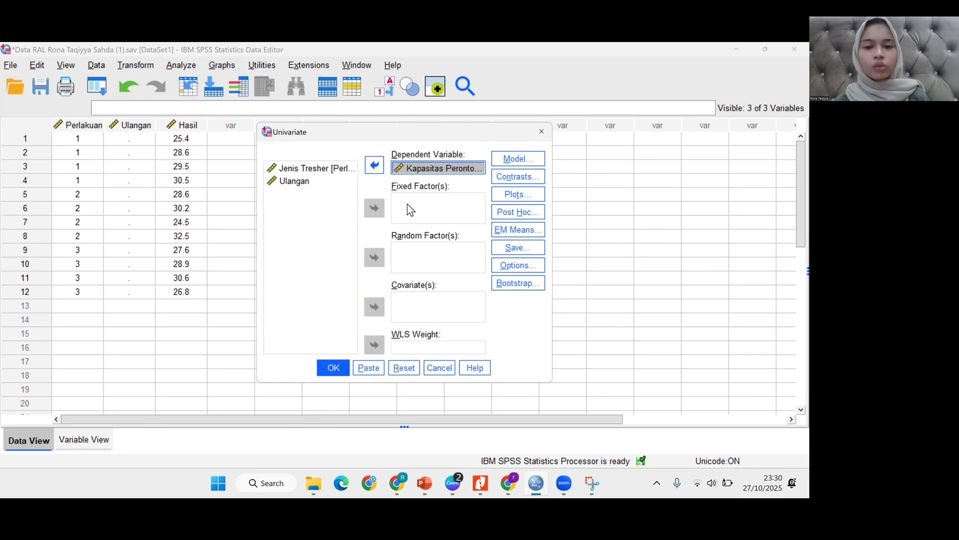
{"action": "left_click", "coordinate": [346, 170]}
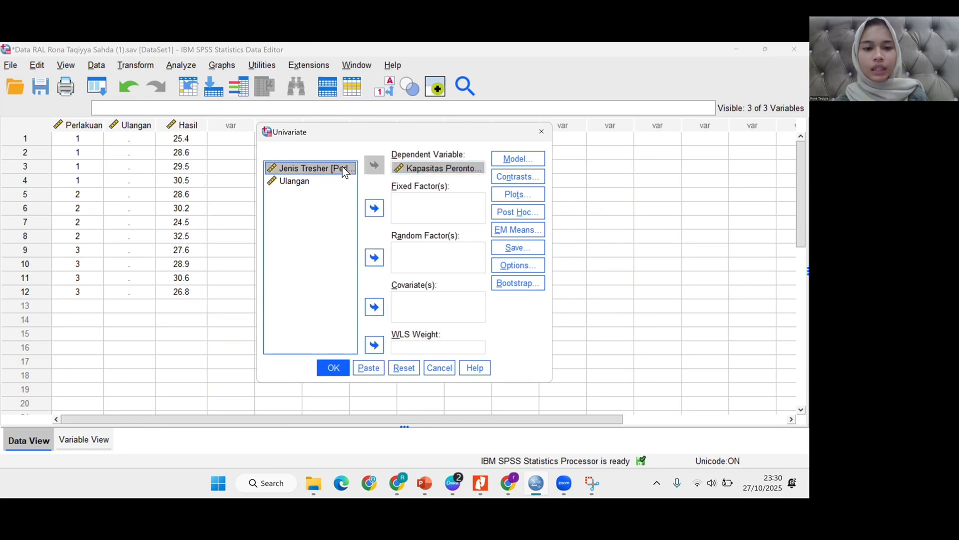
{"action": "left_click", "coordinate": [374, 208]}
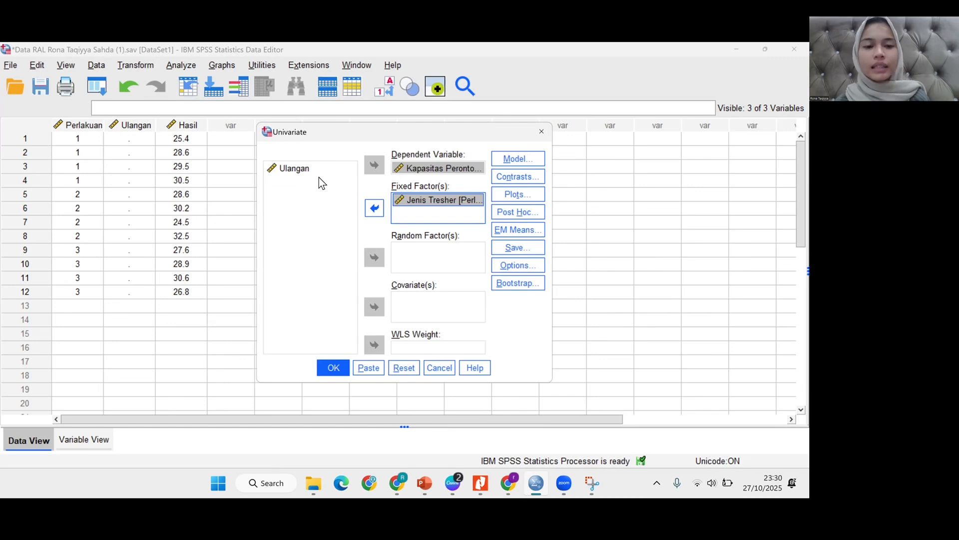
Specify the model with Build terms, adding Perlakuan as a term and setting the term type to Main effects
{"action": "left_click", "coordinate": [506, 159]}
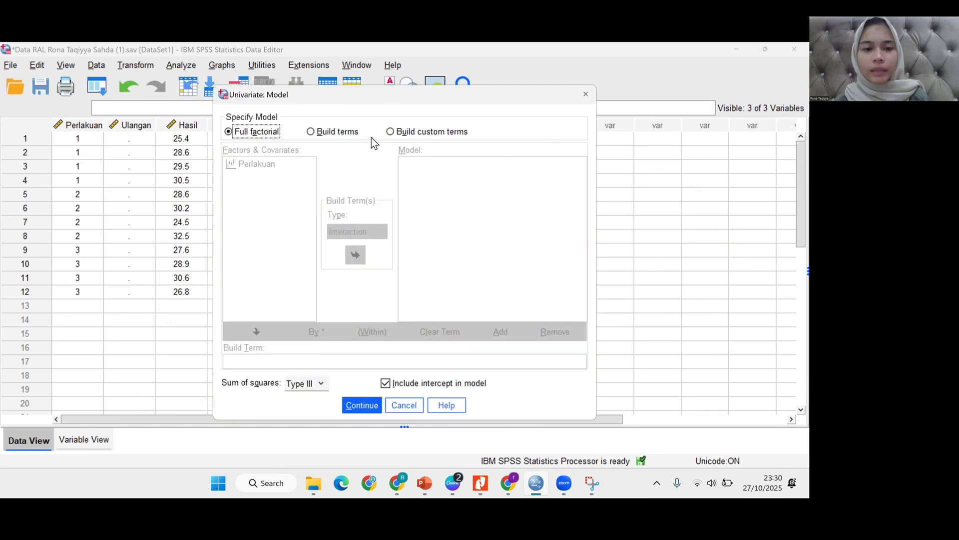
{"action": "left_click", "coordinate": [336, 130]}
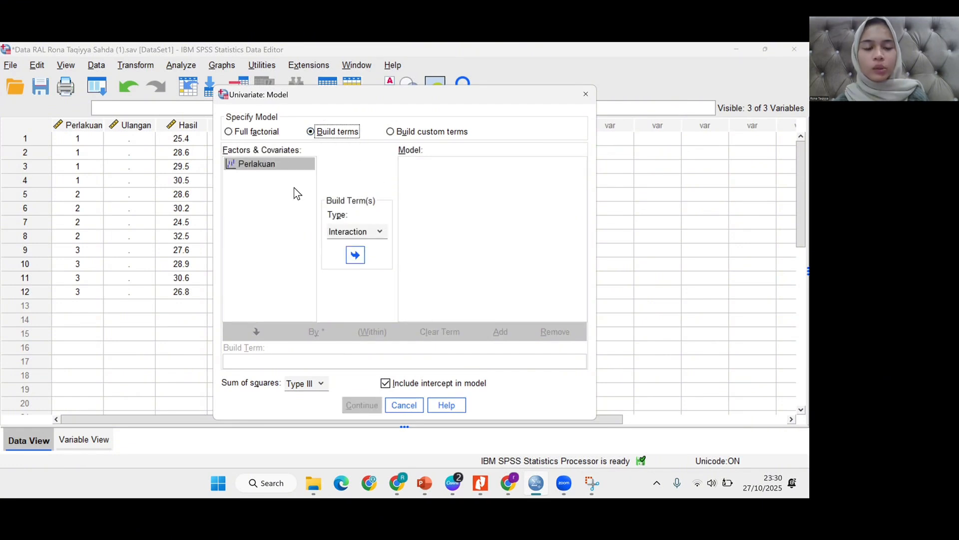
{"action": "left_click", "coordinate": [359, 249]}
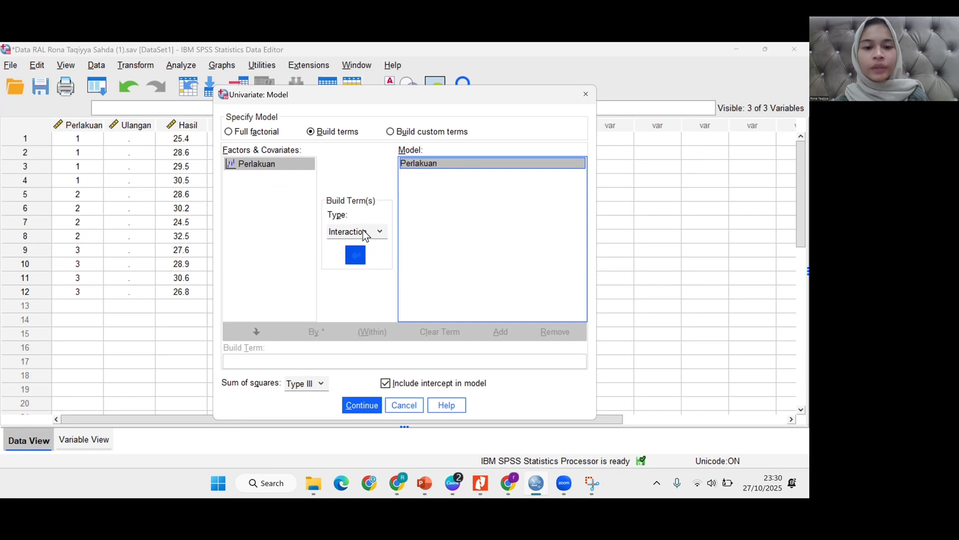
{"action": "left_click", "coordinate": [363, 229]}
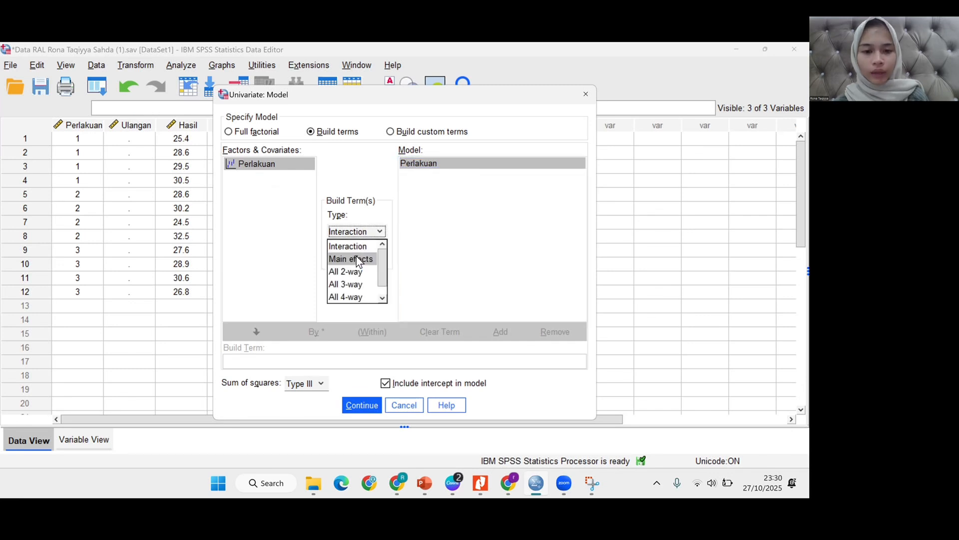
{"action": "left_click", "coordinate": [355, 258]}
{"action": "left_click", "coordinate": [362, 403]}
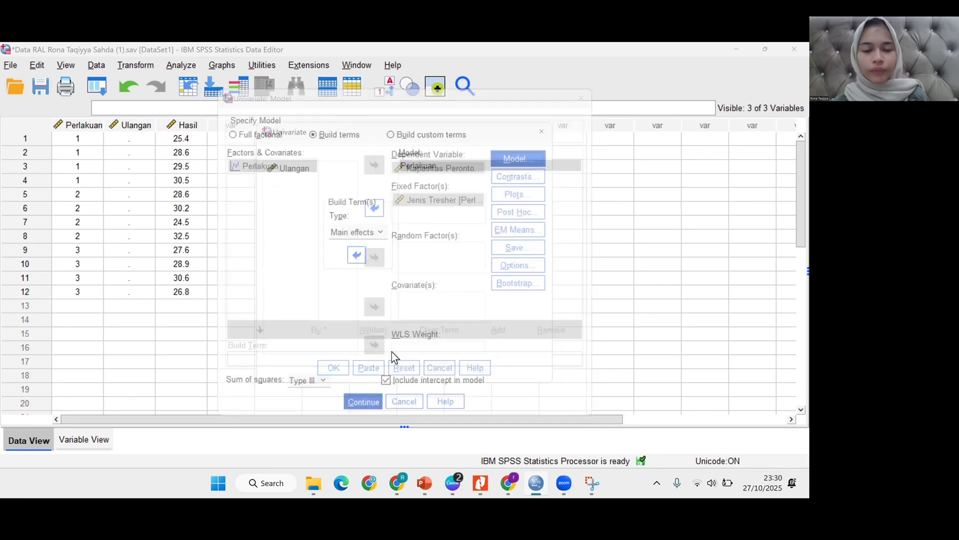
Set up post hoc tests for Perlakuan using LSD, Tukey and Duncan
{"action": "left_click", "coordinate": [527, 215]}
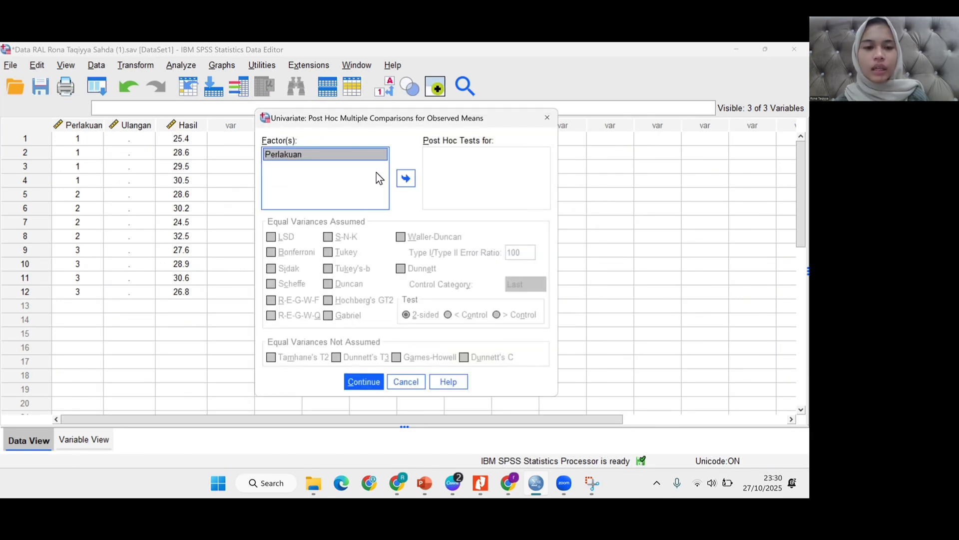
{"action": "left_click", "coordinate": [406, 178]}
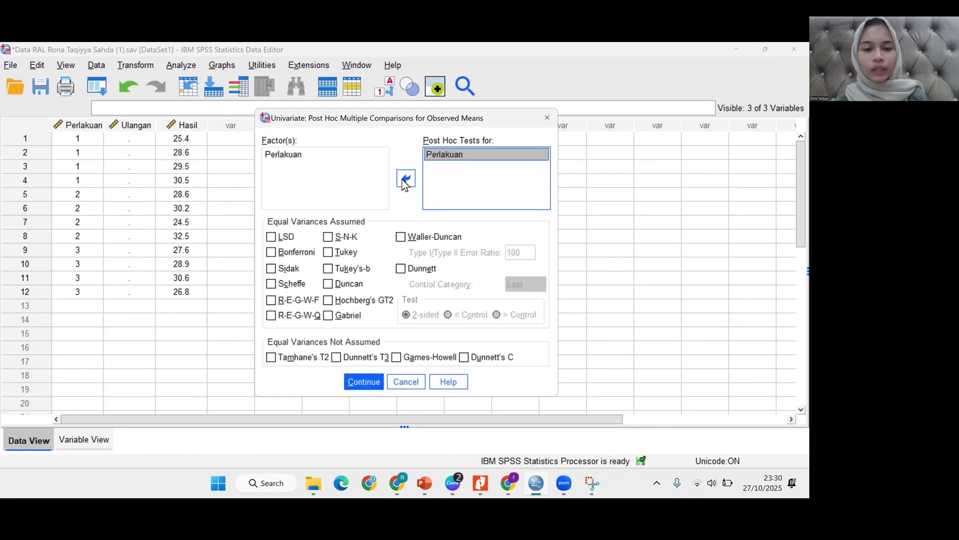
{"action": "left_click", "coordinate": [271, 237]}
{"action": "left_click", "coordinate": [333, 255]}
{"action": "left_click", "coordinate": [336, 284]}
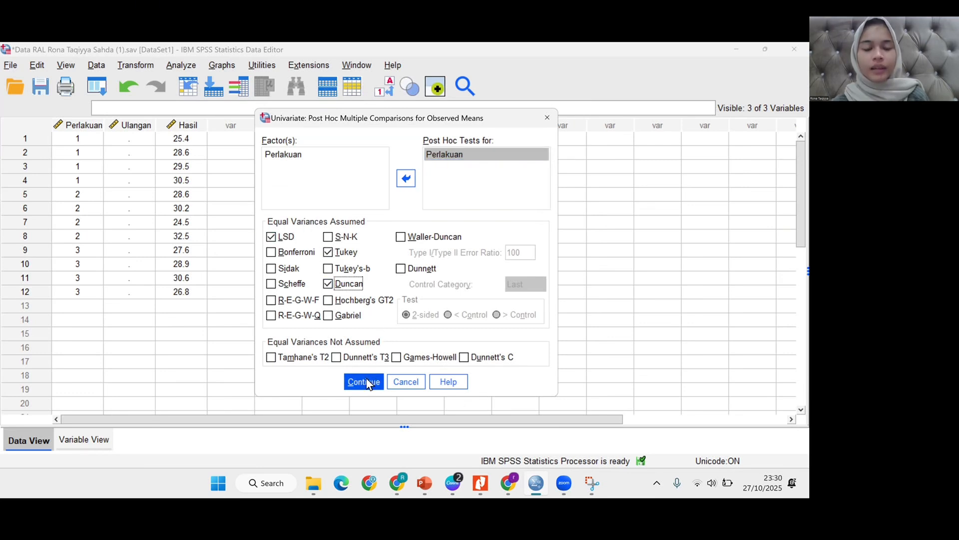
{"action": "left_click", "coordinate": [364, 382]}
Enable descriptive statistics and homogeneity tests in the Univariate options, and run the analysis
{"action": "left_click", "coordinate": [502, 272]}
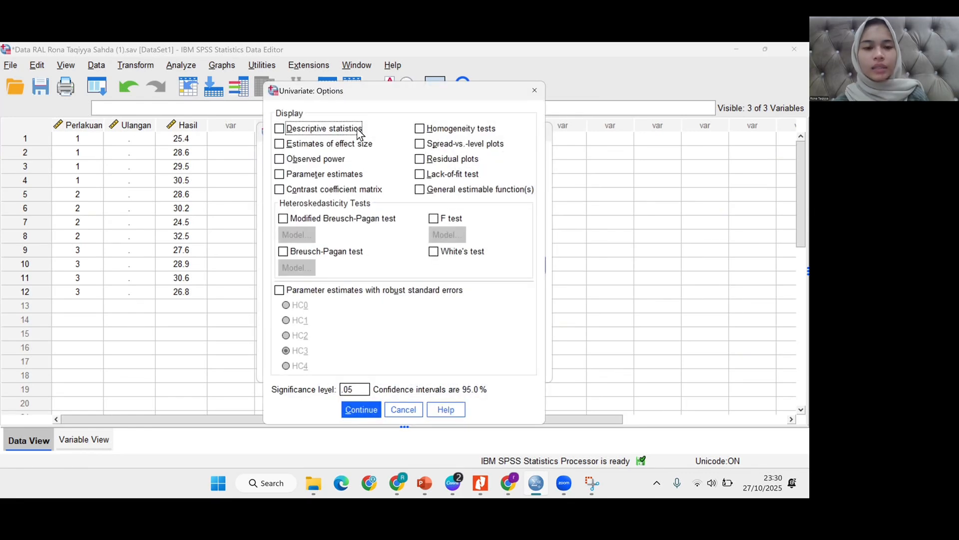
{"action": "left_click", "coordinate": [421, 130]}
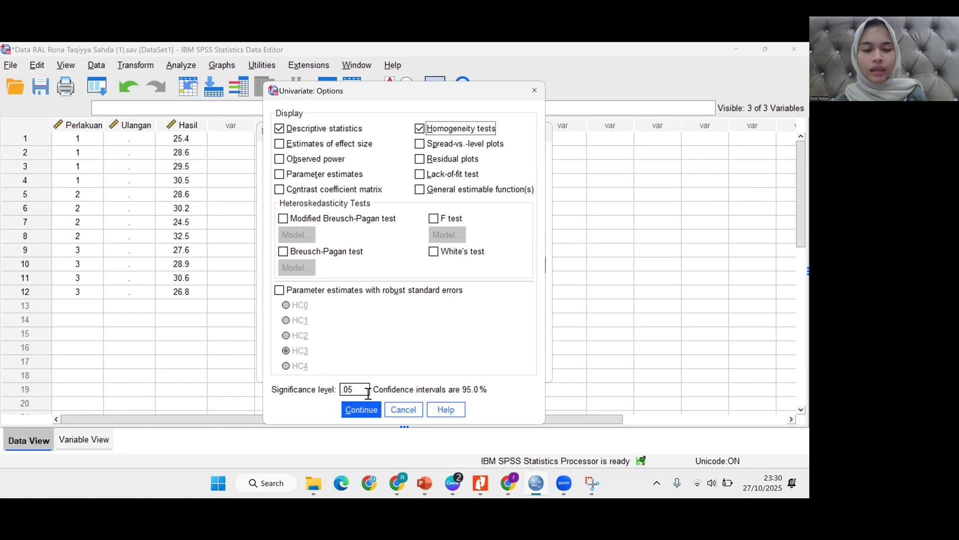
{"action": "left_click", "coordinate": [362, 410]}
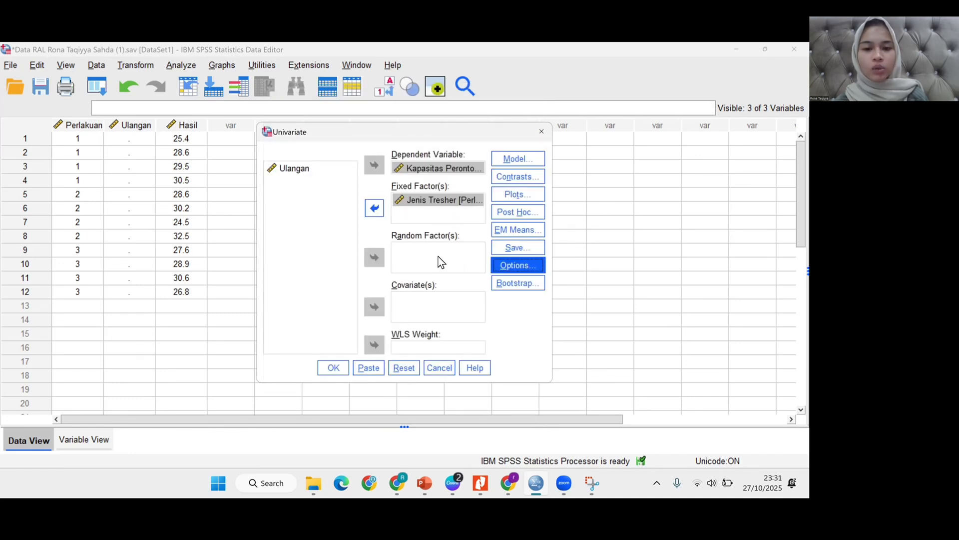
{"action": "left_click", "coordinate": [341, 368]}
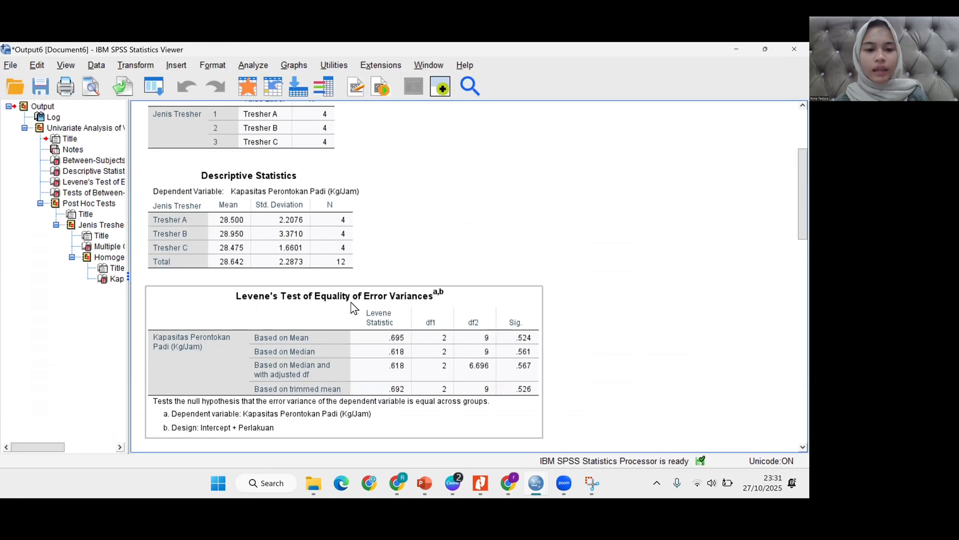
Examine the output from Levene's test and the between-subjects effects through the multiple comparisons and homogeneous subsets for Jenis Tresher
{"action": "scroll", "coordinate": [352, 306], "scroll_direction": "down", "scroll_amount": 3}
{"action": "scroll", "coordinate": [353, 307], "scroll_direction": "down", "scroll_amount": 2}
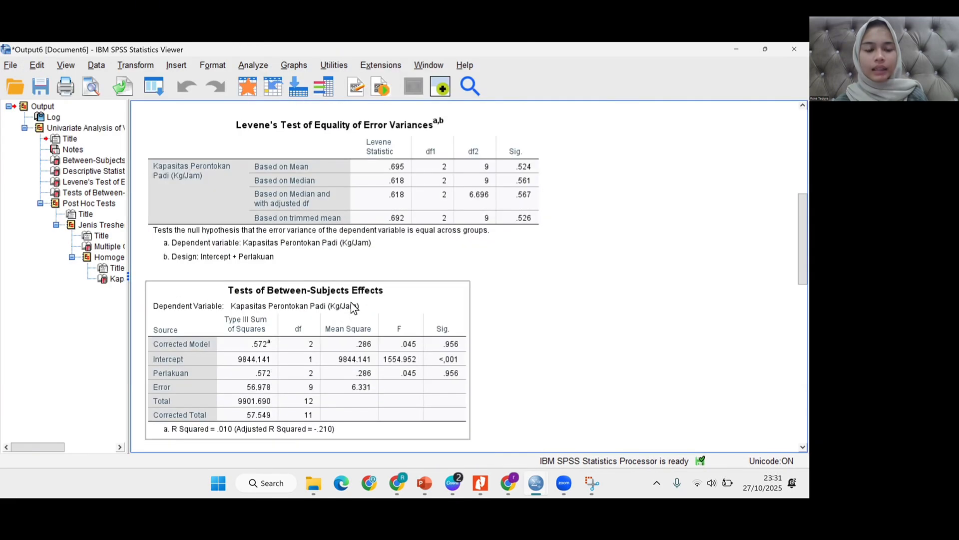
{"action": "scroll", "coordinate": [353, 307], "scroll_direction": "down", "scroll_amount": 2}
{"action": "scroll", "coordinate": [352, 307], "scroll_direction": "down", "scroll_amount": 6}
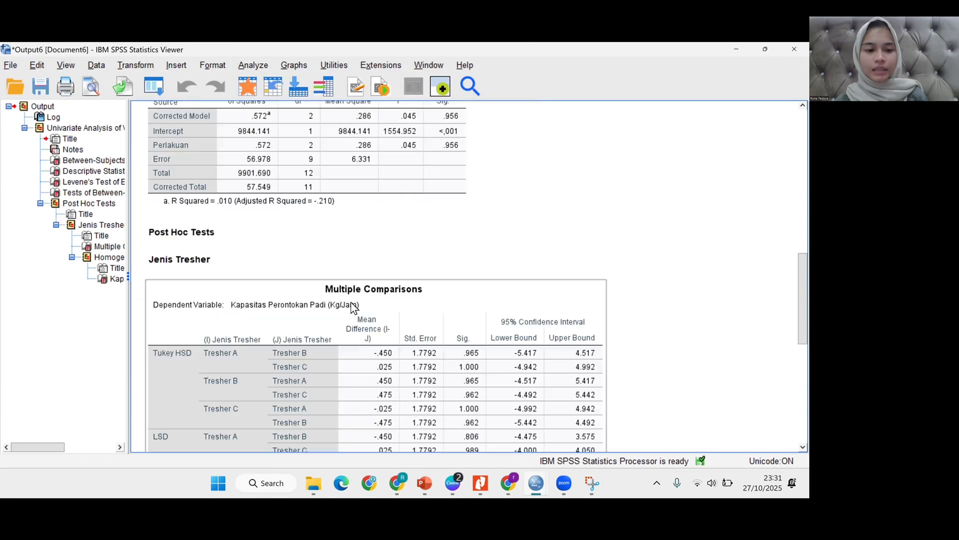
{"action": "scroll", "coordinate": [351, 303], "scroll_direction": "down", "scroll_amount": 8}
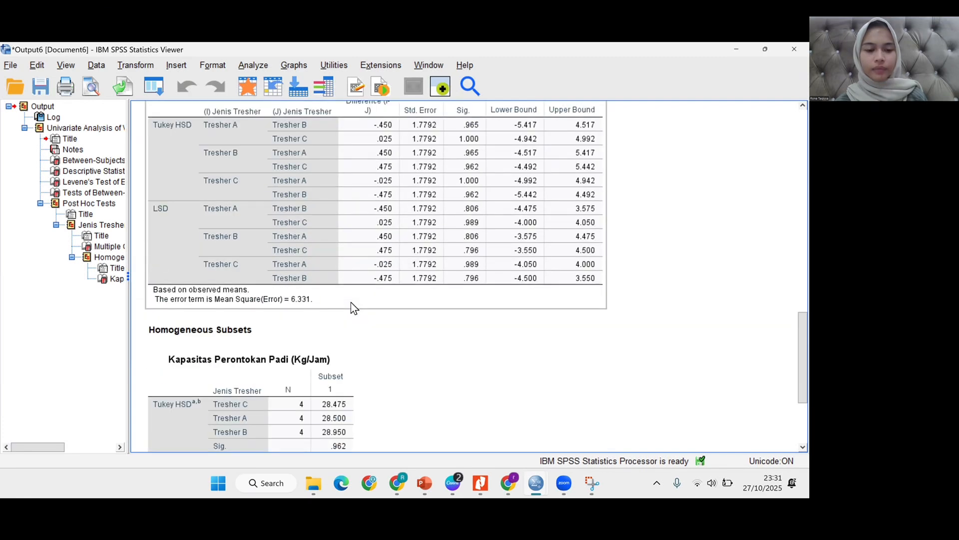
{"action": "scroll", "coordinate": [351, 302], "scroll_direction": "down", "scroll_amount": 7}
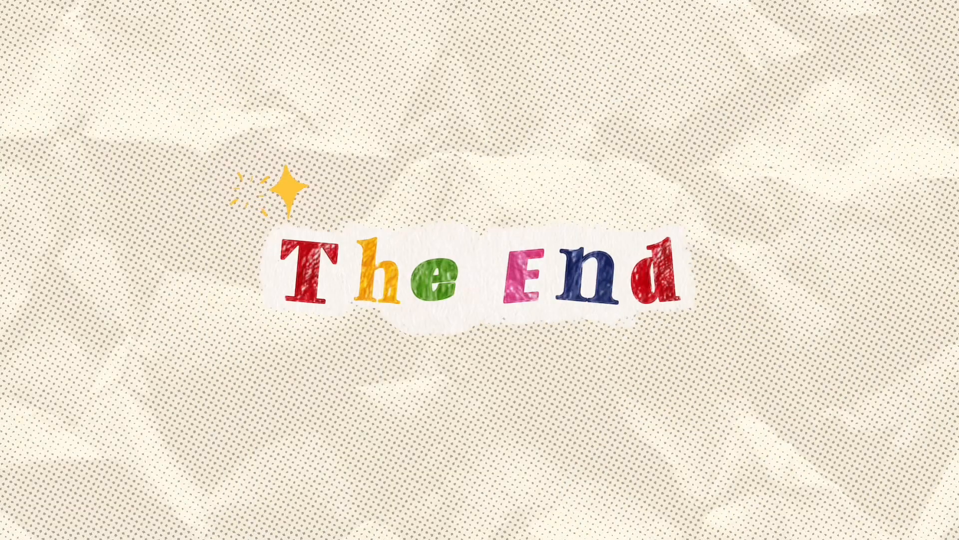